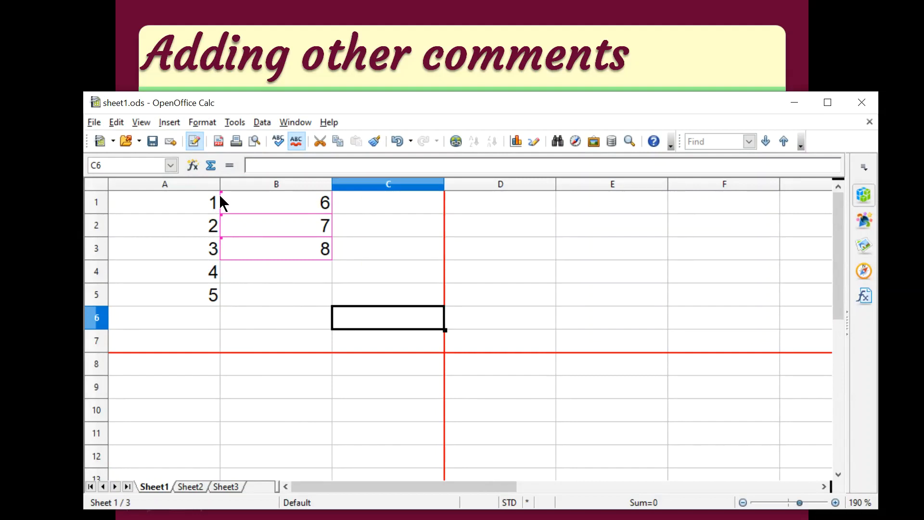
Insert a comment reading "First number in column B" on cell B1.
mouse_move(223, 196)
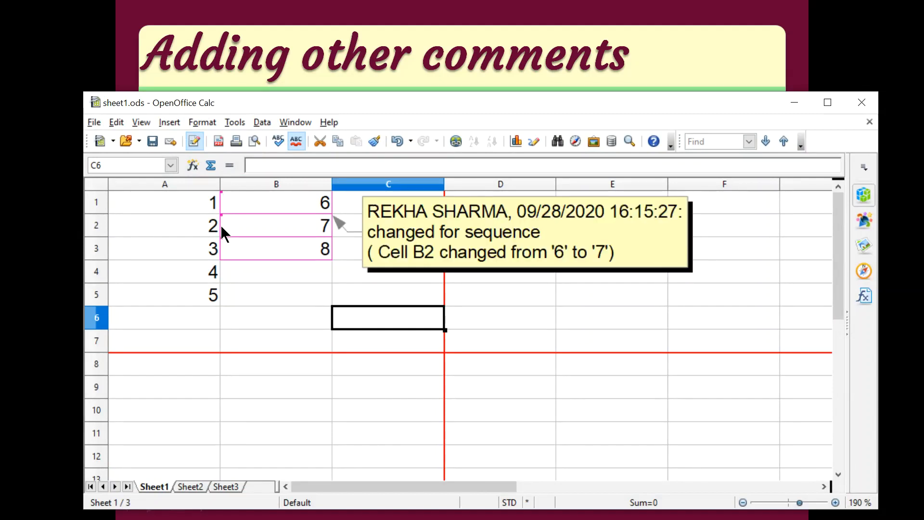
mouse_move(222, 237)
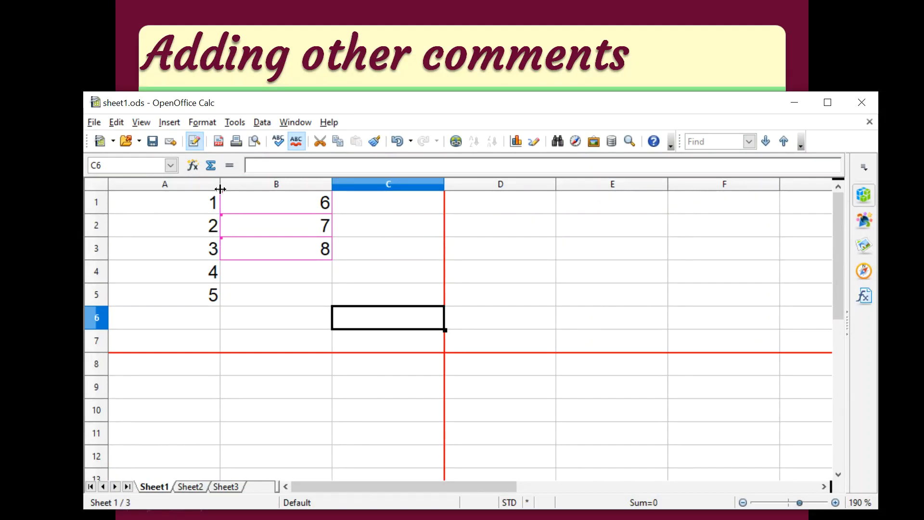
mouse_move(220, 219)
click(261, 207)
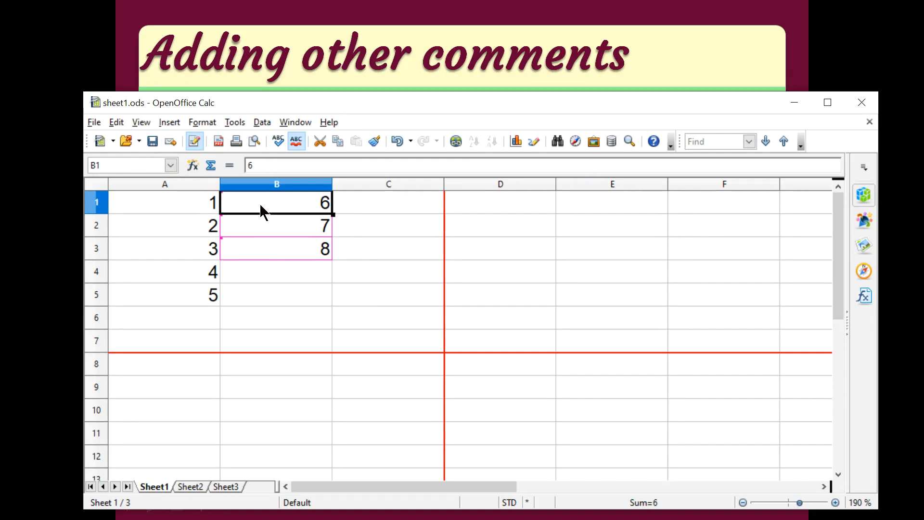
click(169, 123)
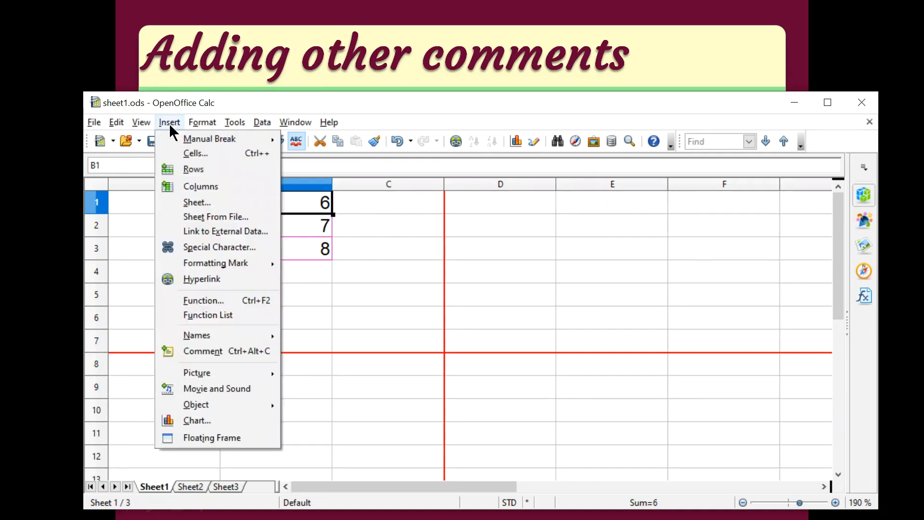
click(213, 350)
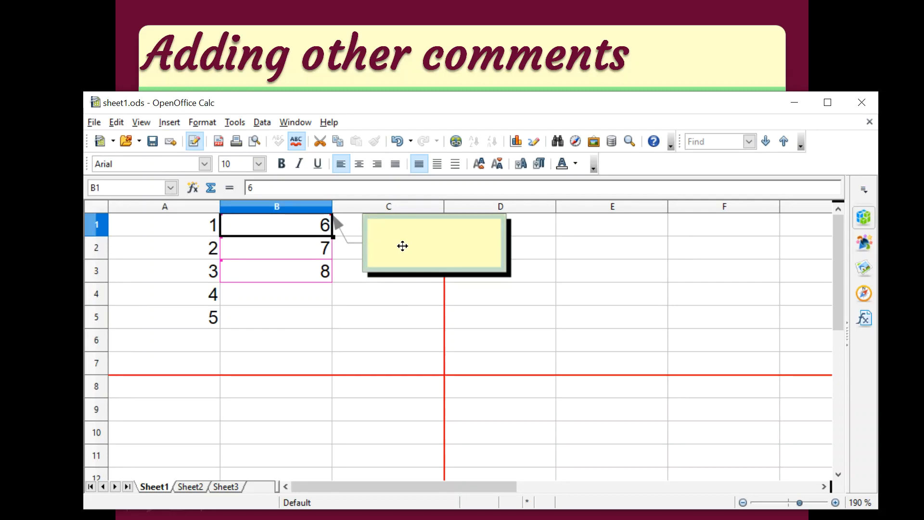
text(first )
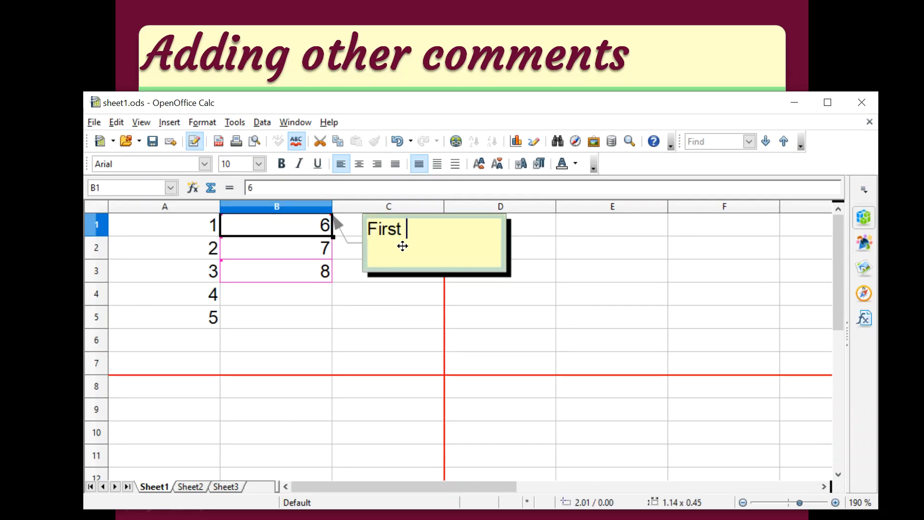
text(number in)
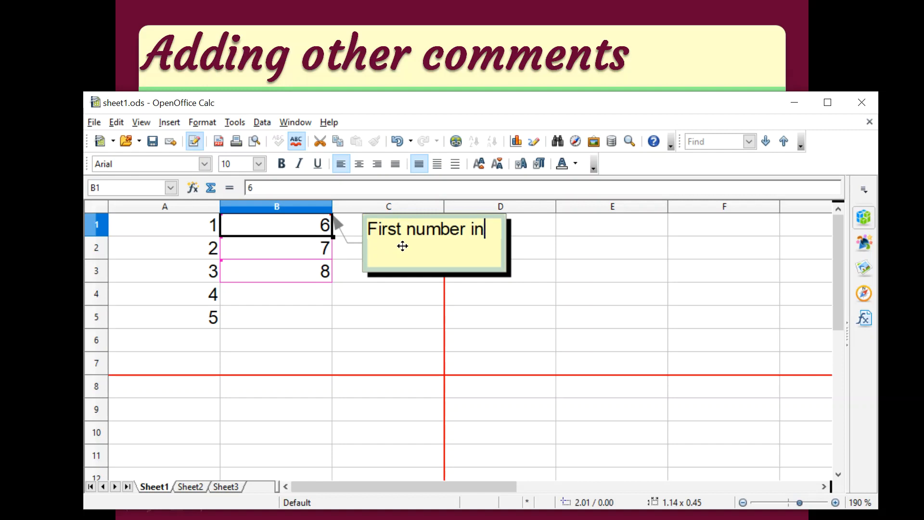
text( column B)
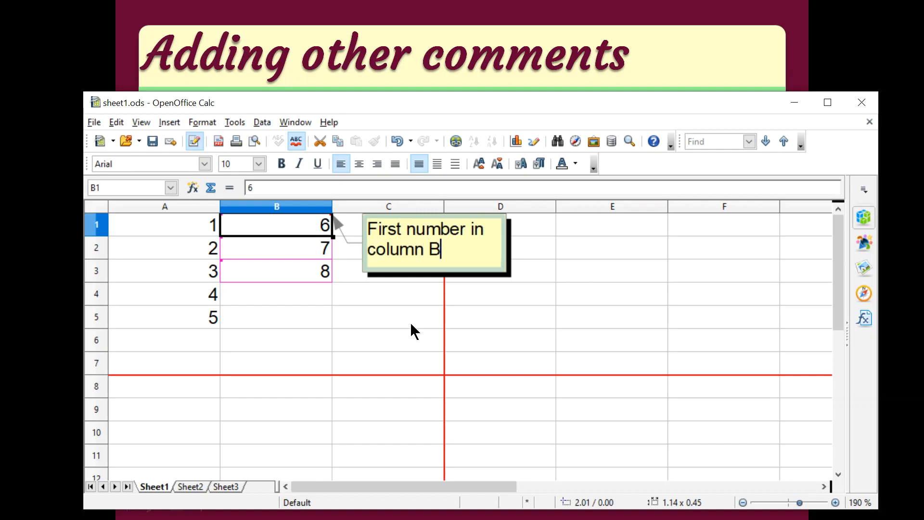
click(619, 279)
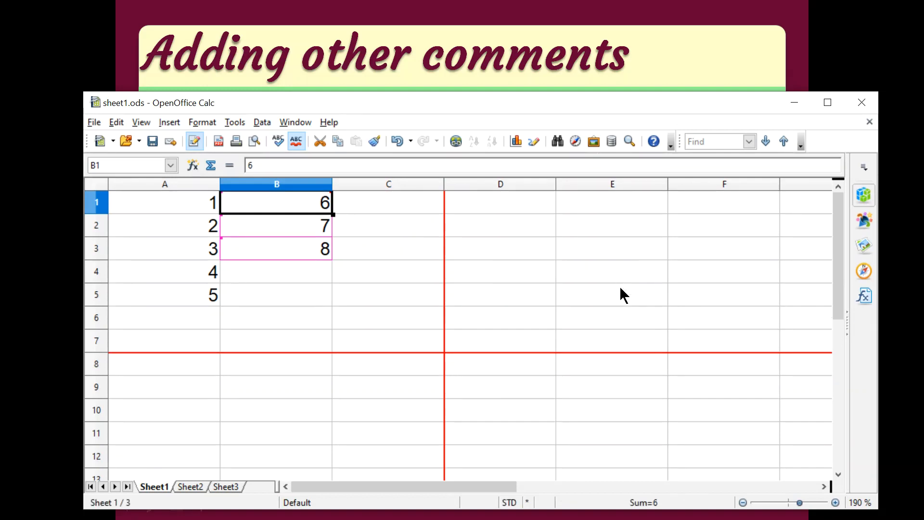
click(394, 306)
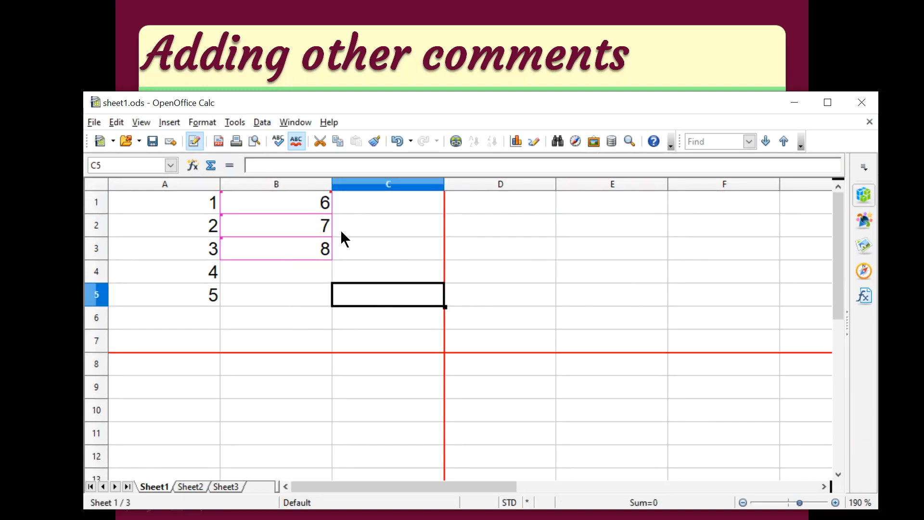
Add a comment reading "Next to 7 digit" to cell B3 and view it on the cell.
scroll(302, 226, up, 3)
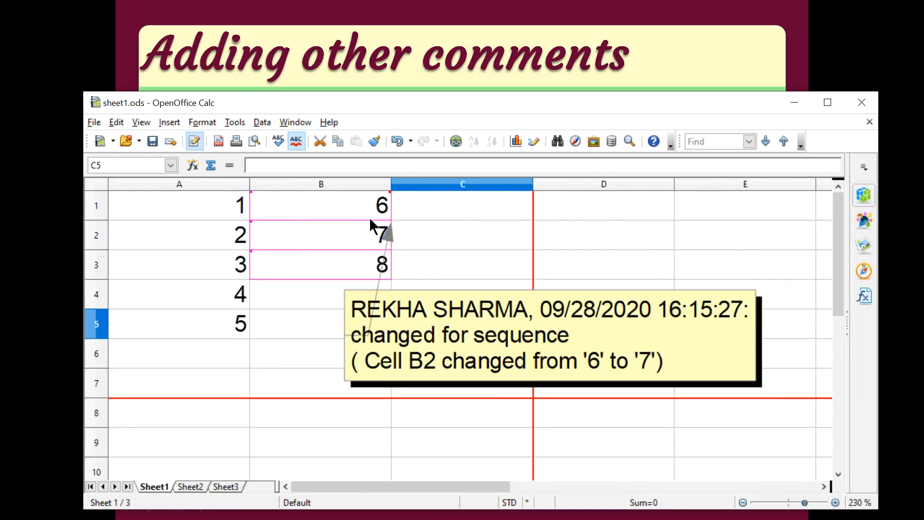
mouse_move(383, 206)
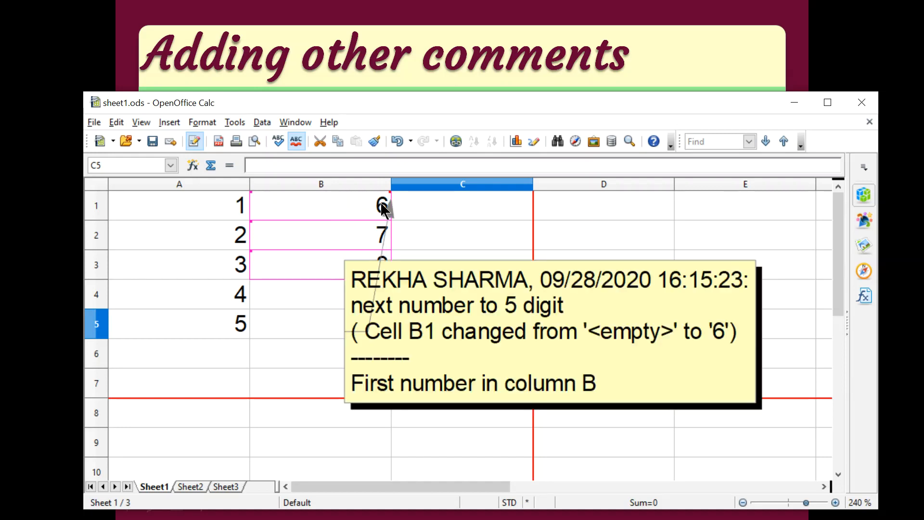
mouse_move(366, 233)
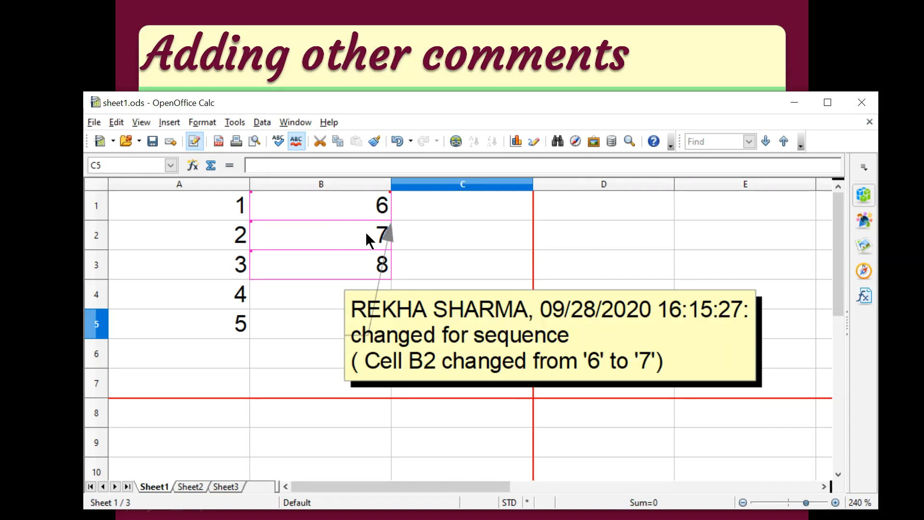
click(360, 264)
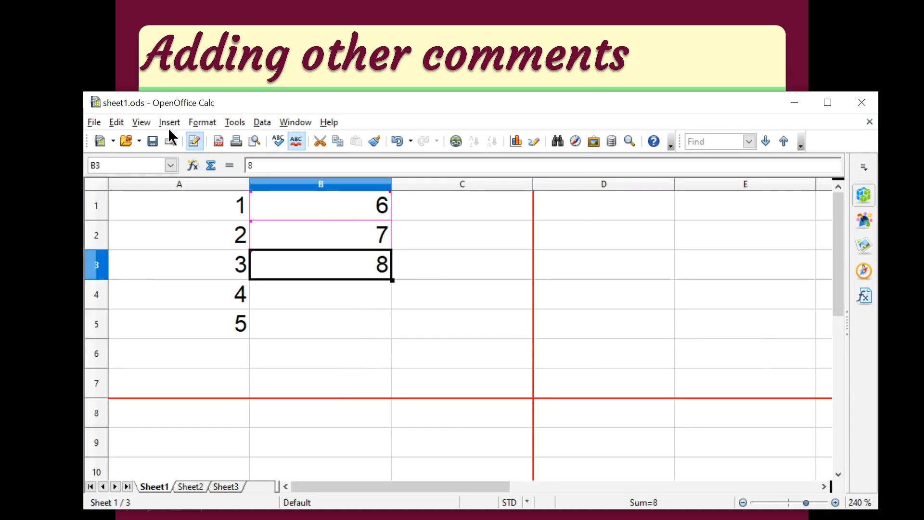
mouse_move(312, 270)
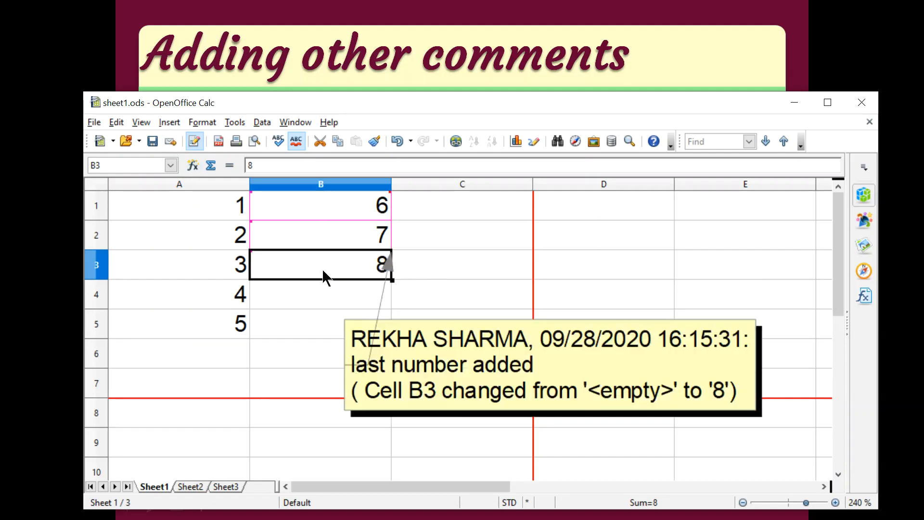
right_click(324, 274)
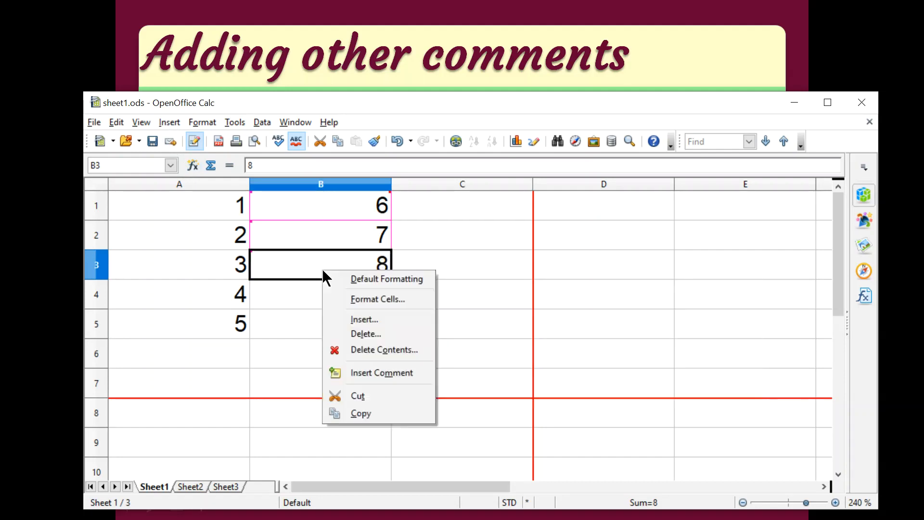
click(377, 372)
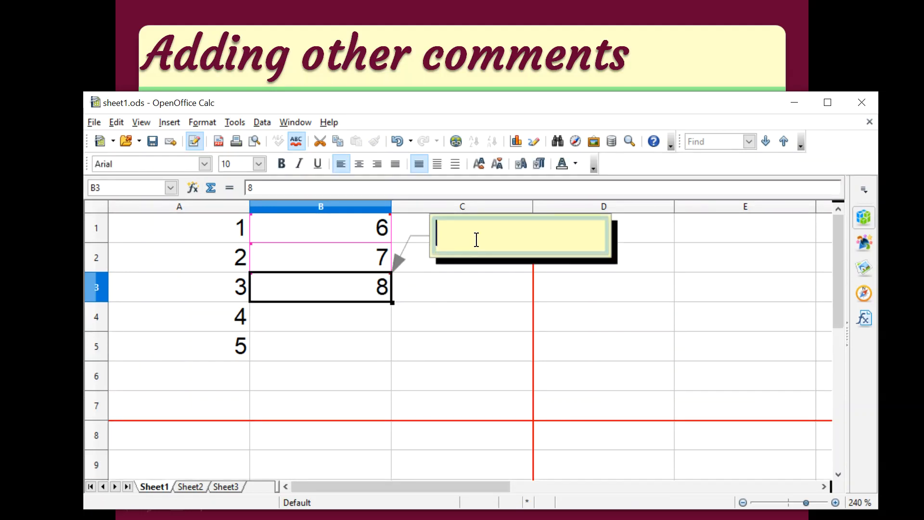
text(next to )
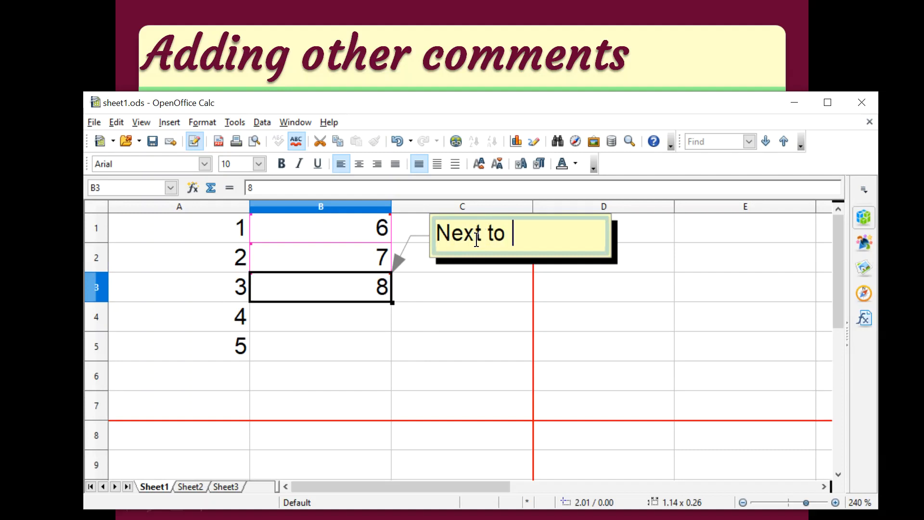
text(7 dig)
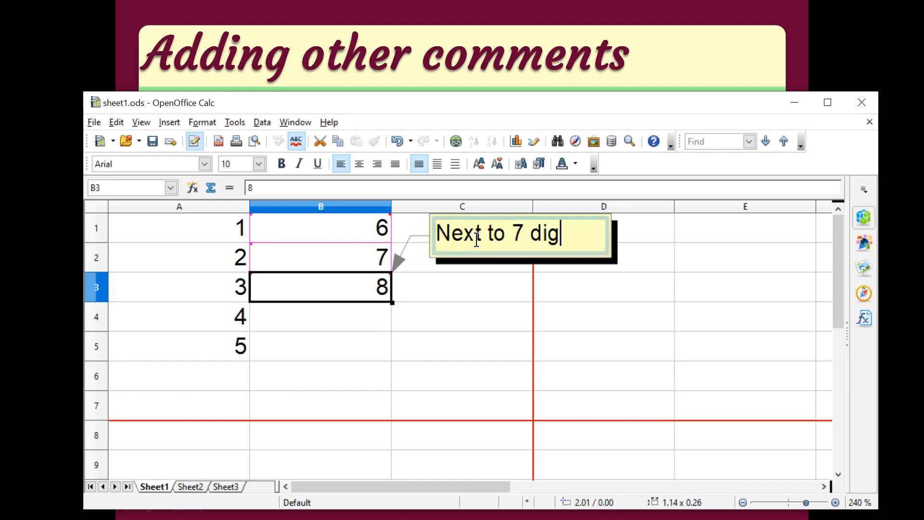
text(it)
click(499, 319)
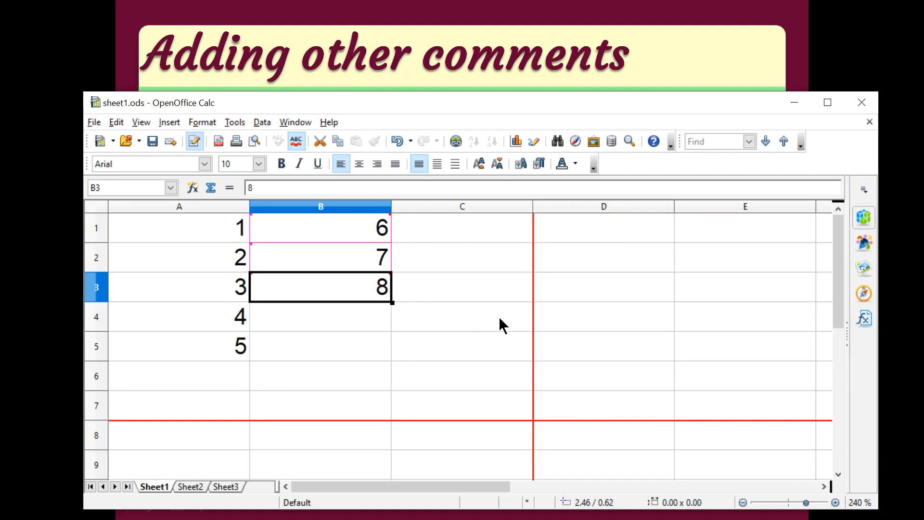
mouse_move(349, 268)
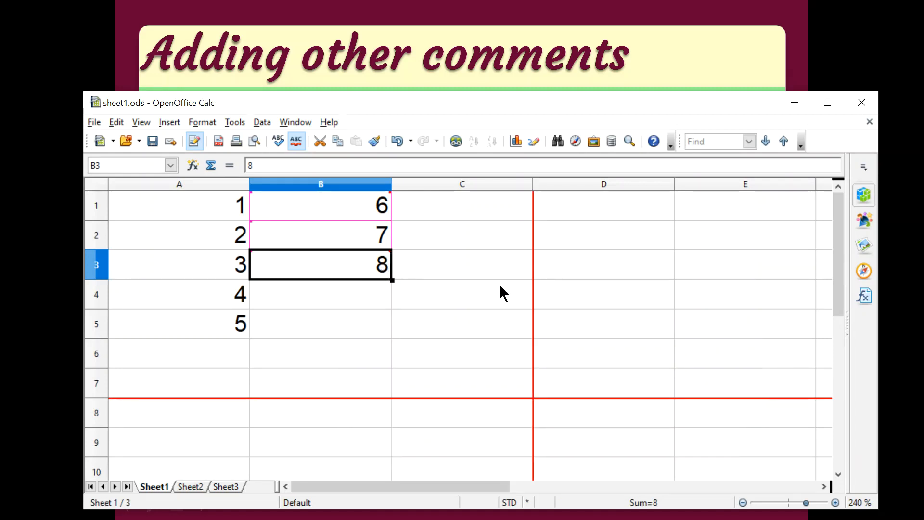
click(526, 286)
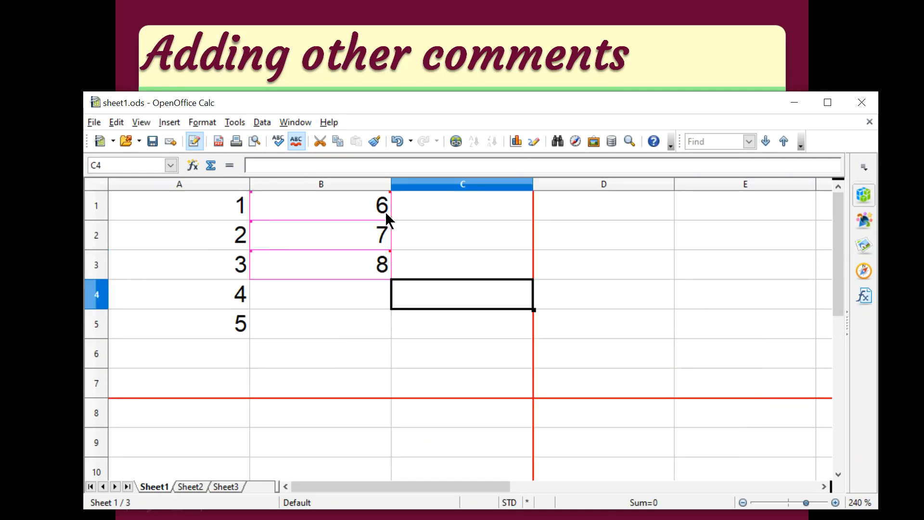
mouse_move(390, 260)
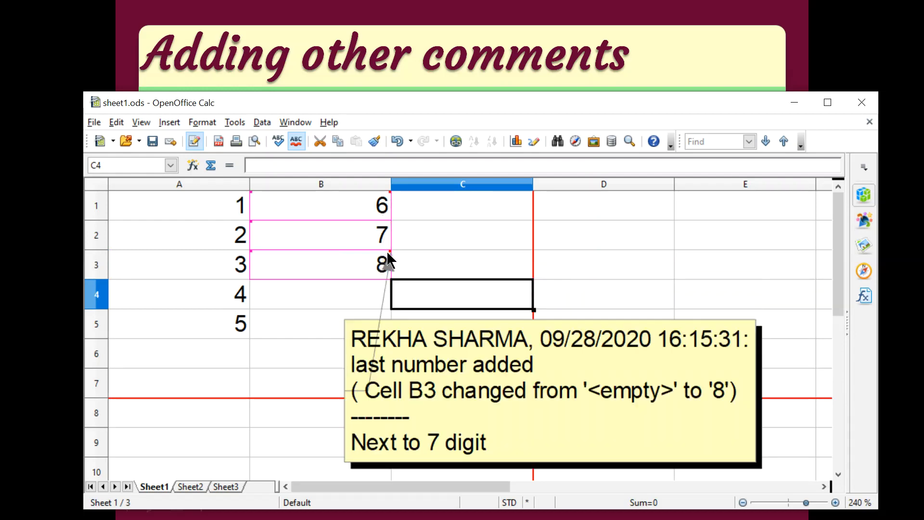
click(724, 69)
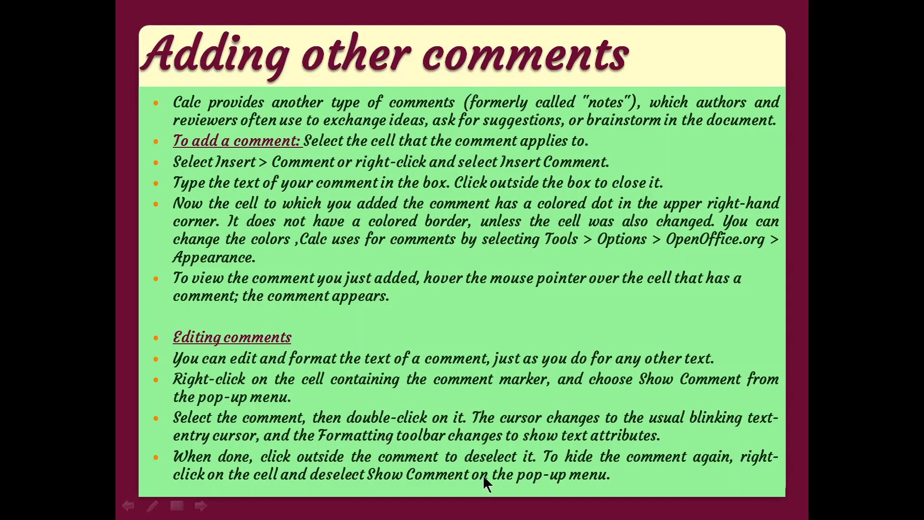
key(super)
click(562, 508)
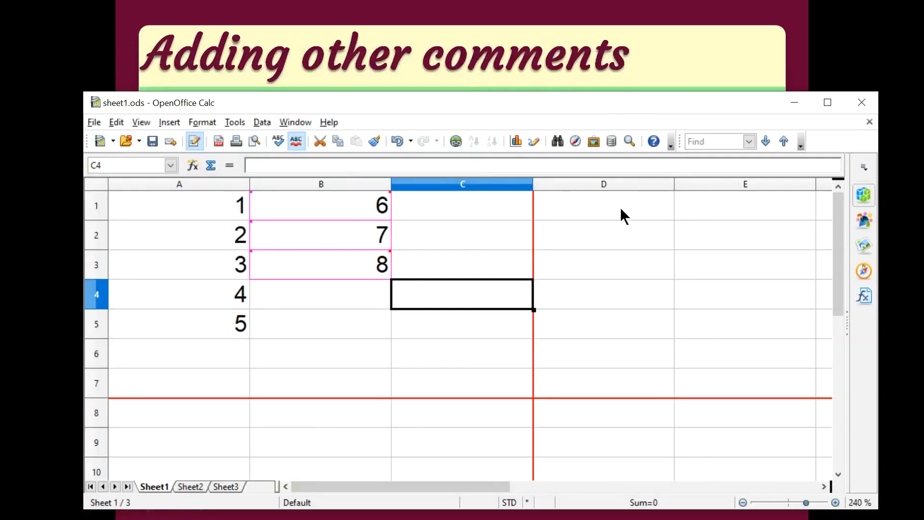
Show the comment on cell B1 permanently and add a full stop at the end of its text.
mouse_move(339, 201)
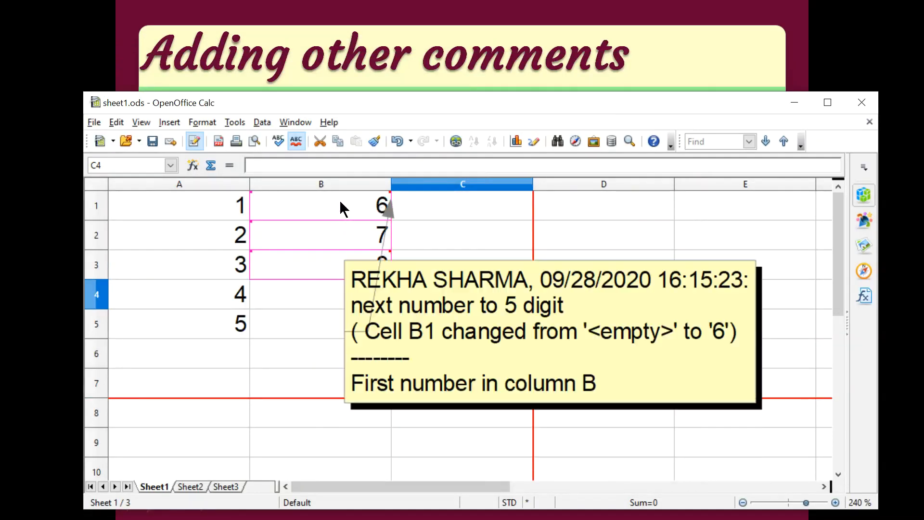
mouse_move(339, 245)
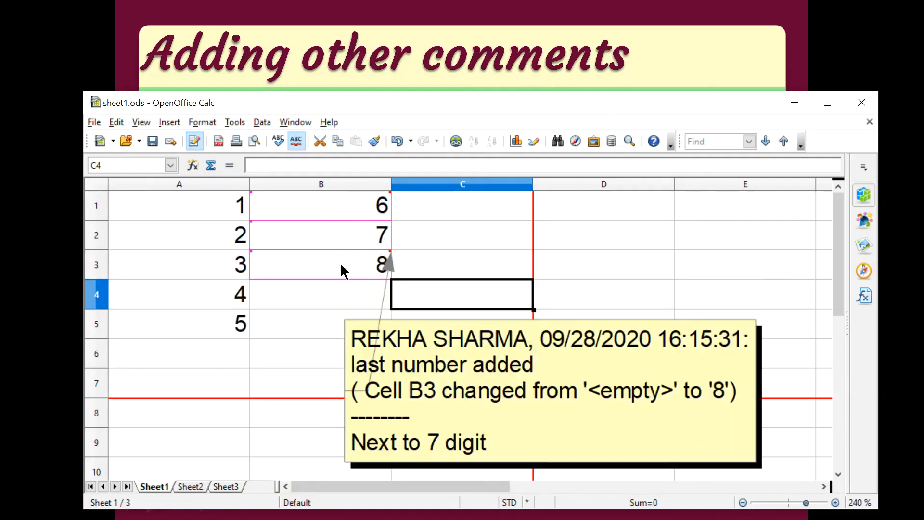
click(367, 212)
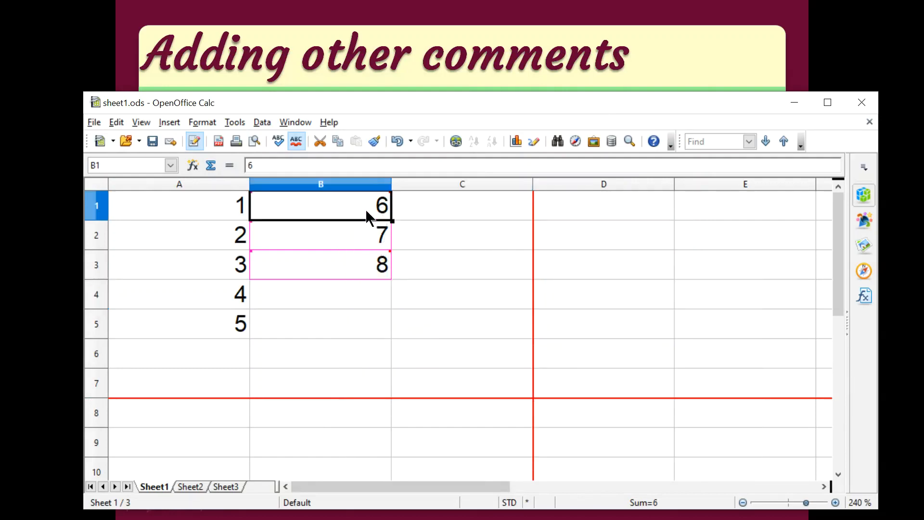
right_click(360, 203)
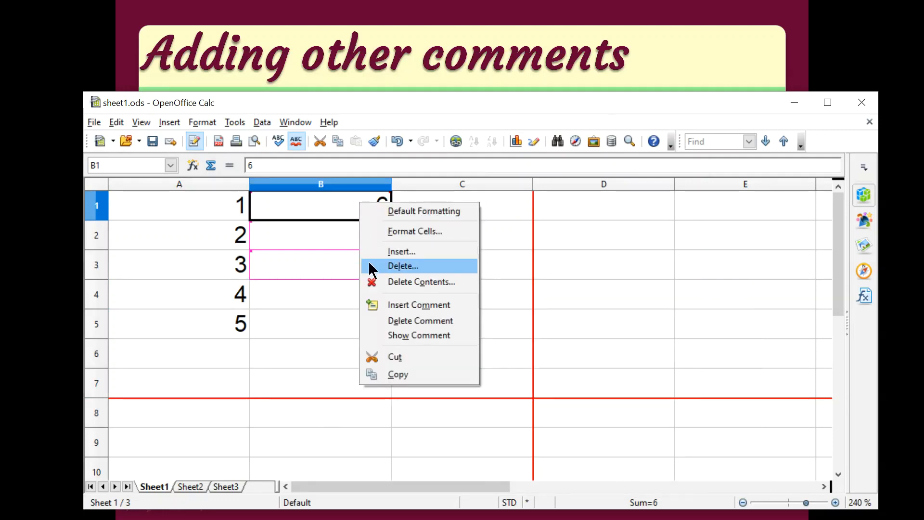
click(400, 336)
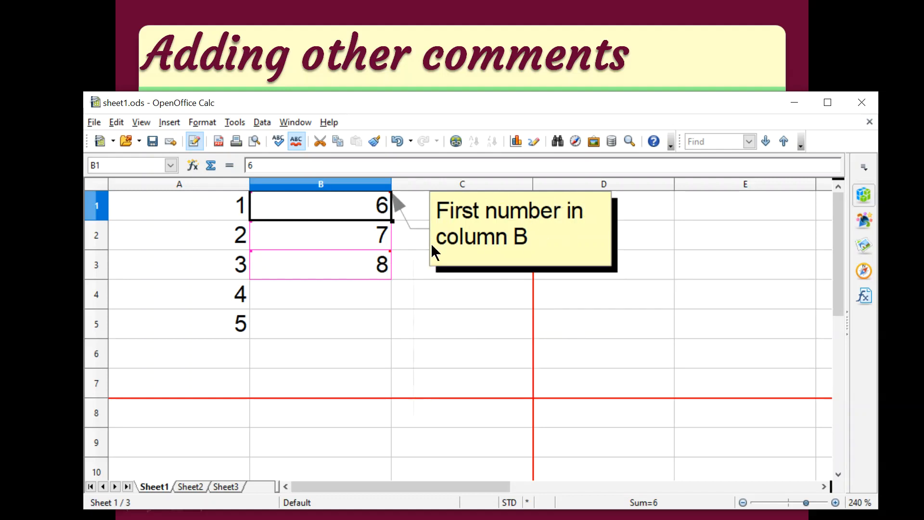
double_click(526, 235)
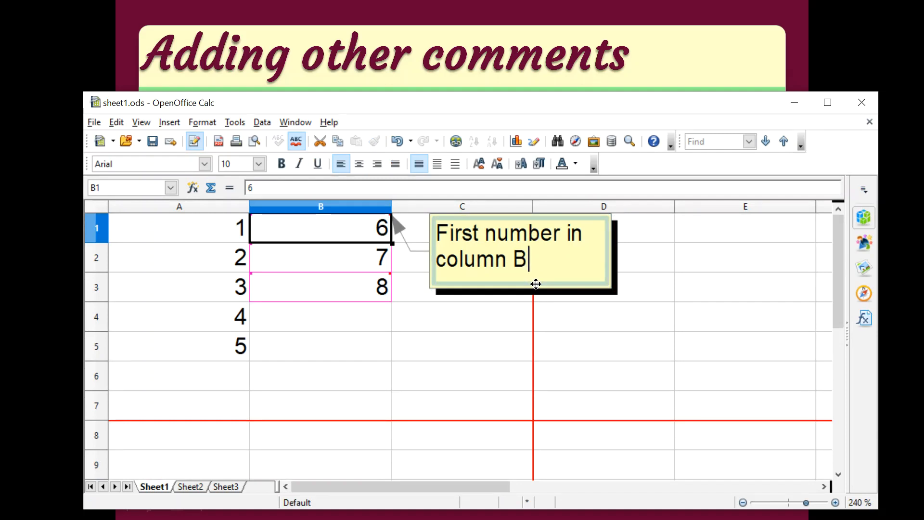
text(.)
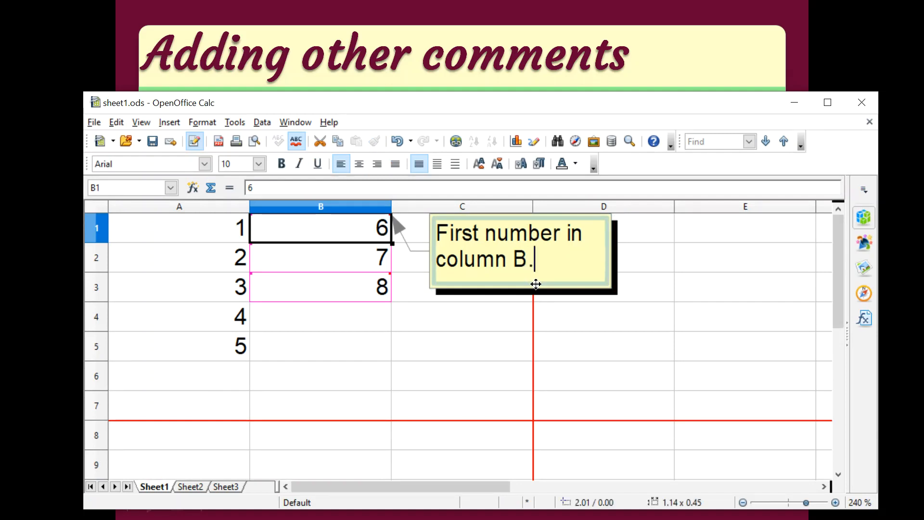
click(674, 289)
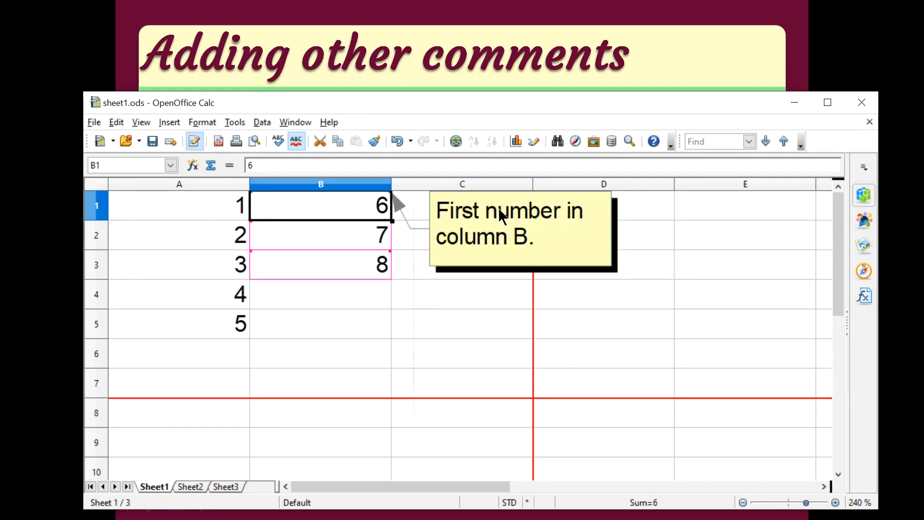
Hide the permanently shown comment on cell B1.
mouse_move(346, 206)
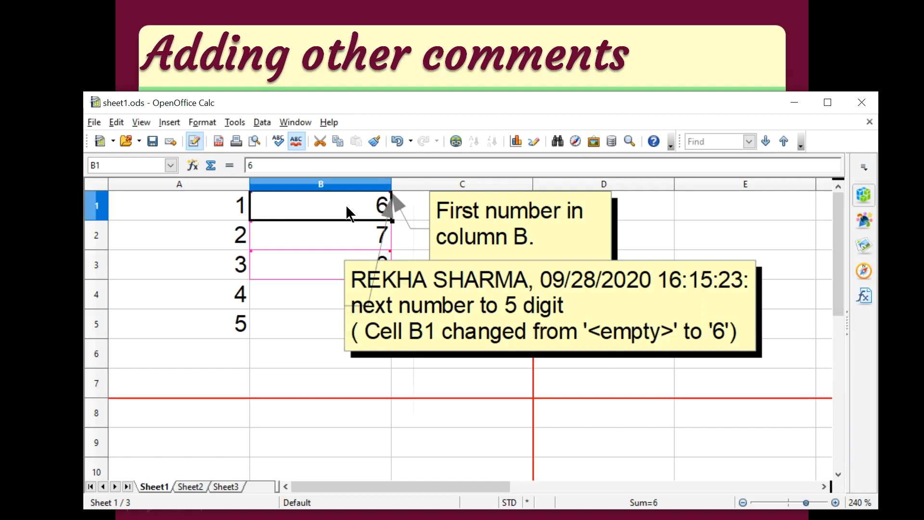
right_click(346, 206)
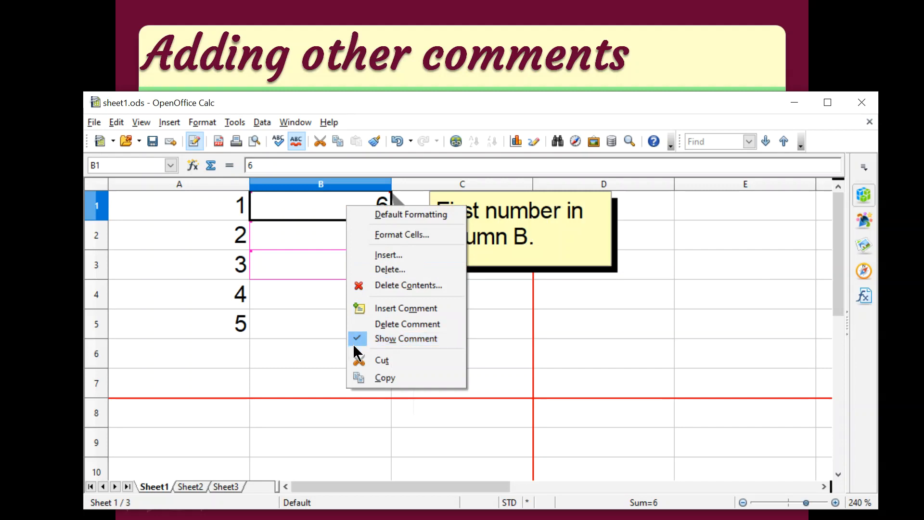
click(391, 339)
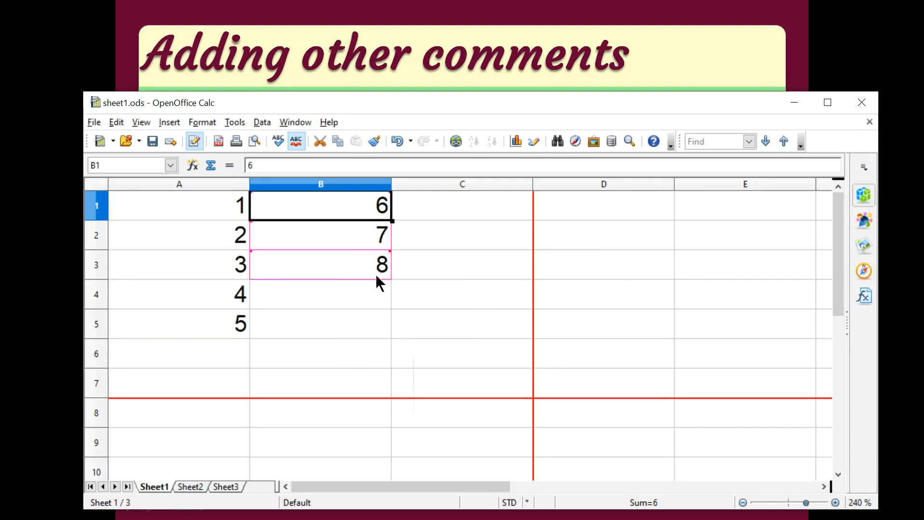
Show the comment on cell B3 to view its text, and hide it again.
right_click(353, 270)
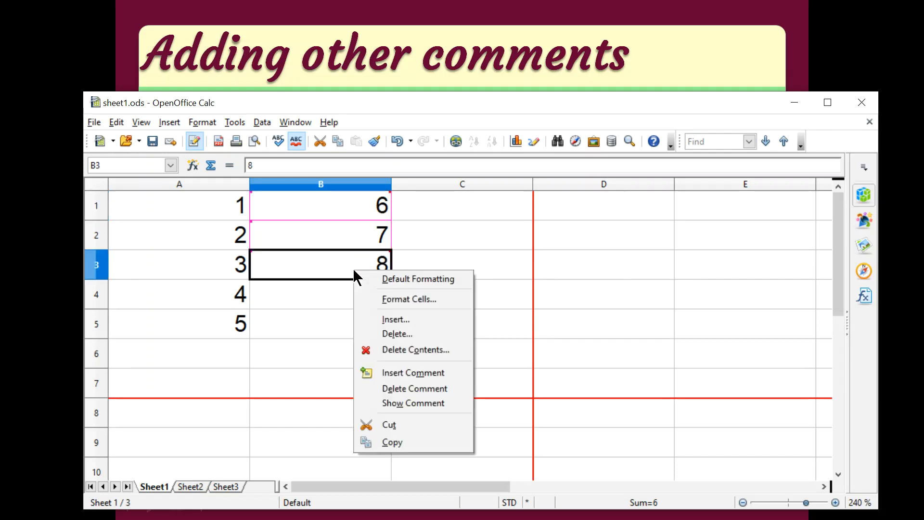
click(398, 402)
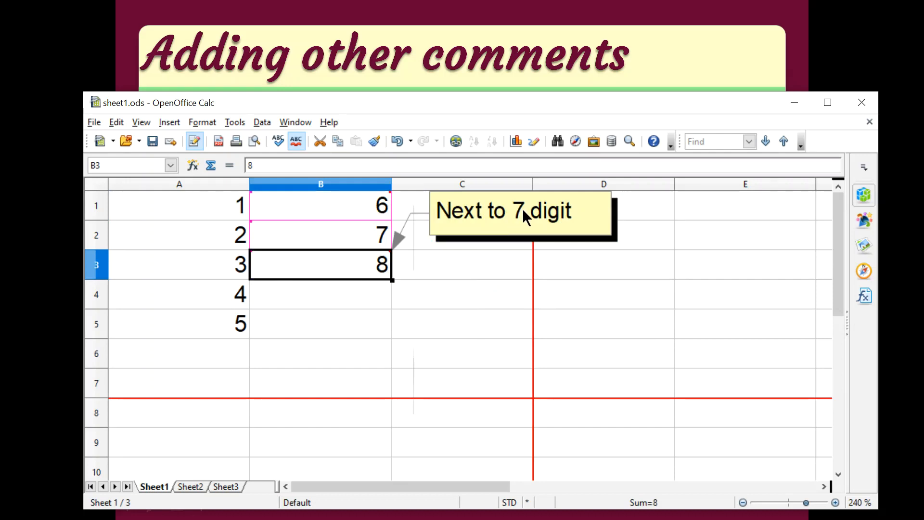
right_click(369, 276)
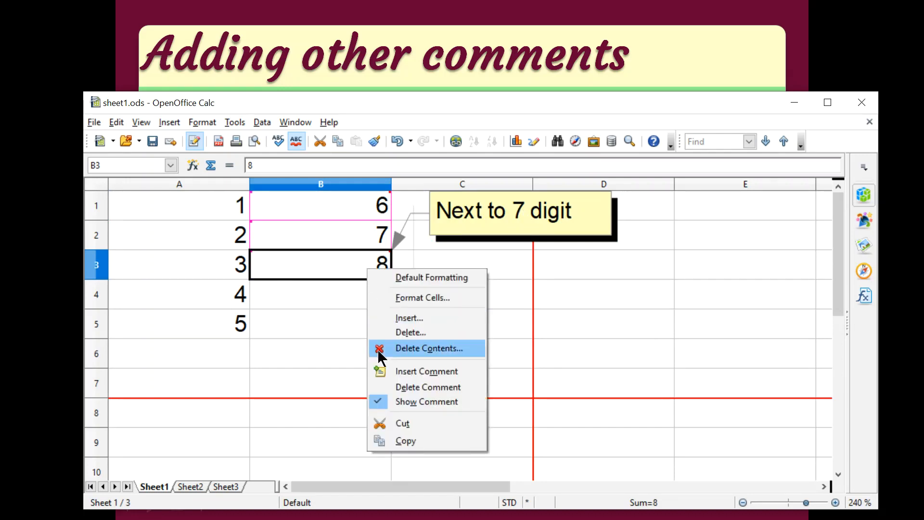
click(408, 404)
mouse_move(588, 315)
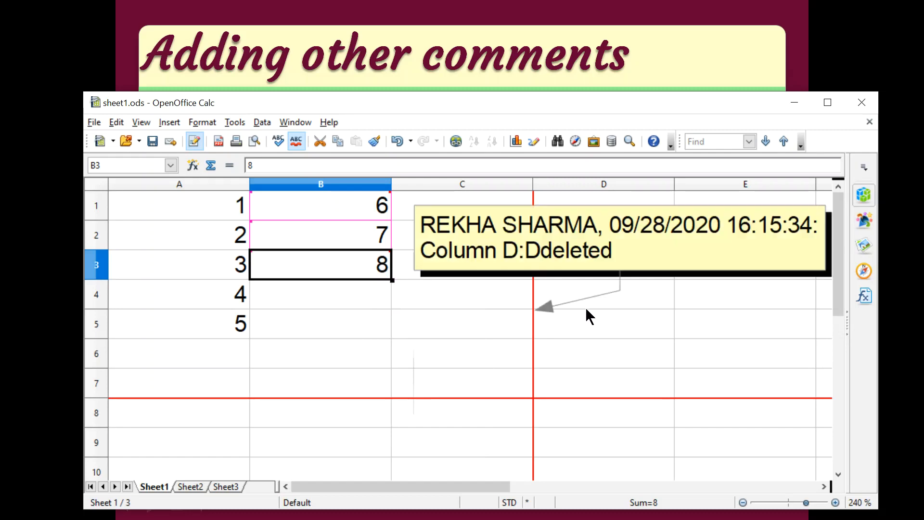
Return to the slide show, advance it to the Formatting comments slide, and switch back to sheet1.ods.
click(684, 65)
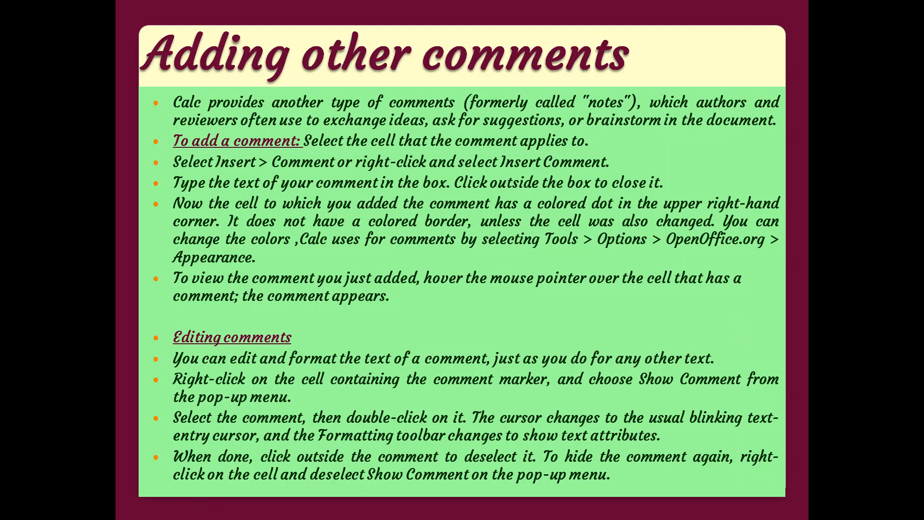
click(685, 326)
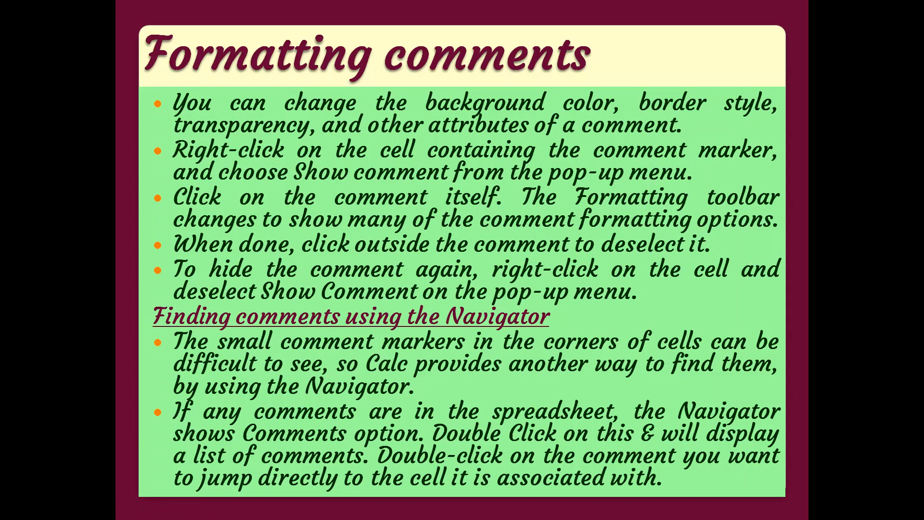
key(super)
click(599, 508)
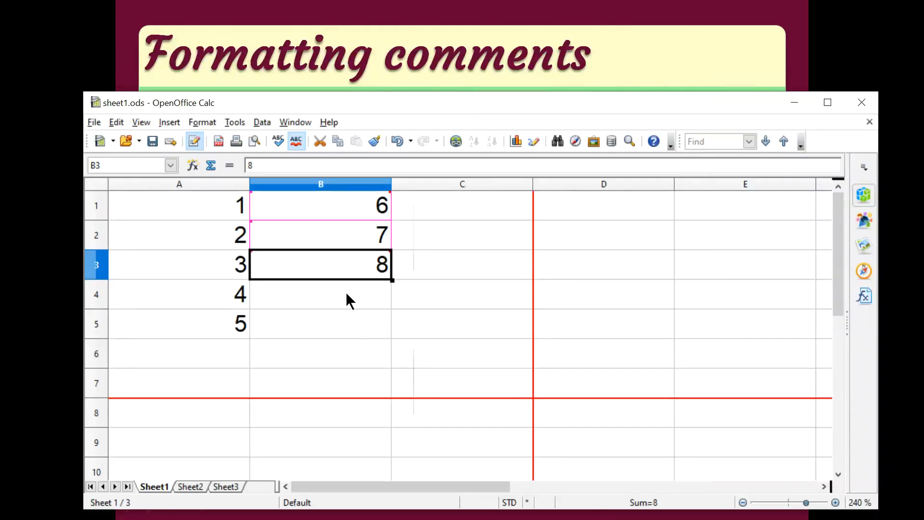
Show the comment on cell B1 and open its text for editing to view the text formatting options.
right_click(345, 208)
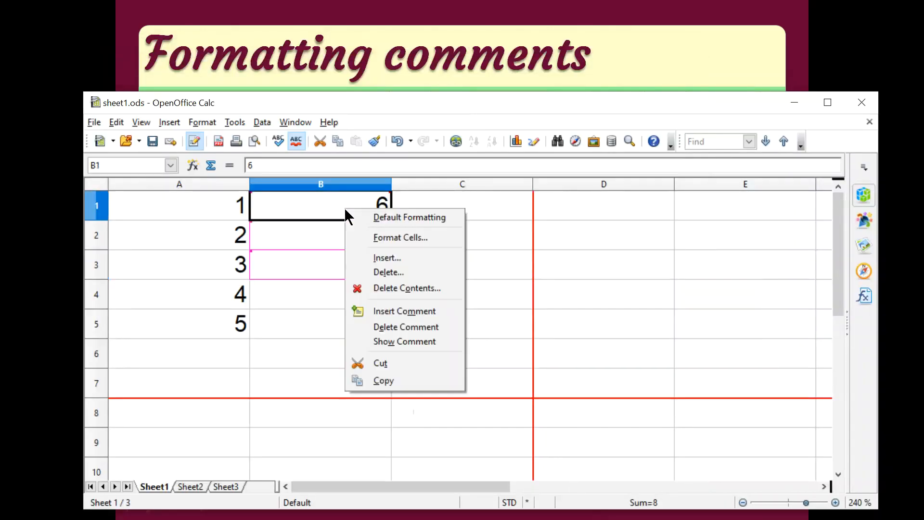
click(385, 342)
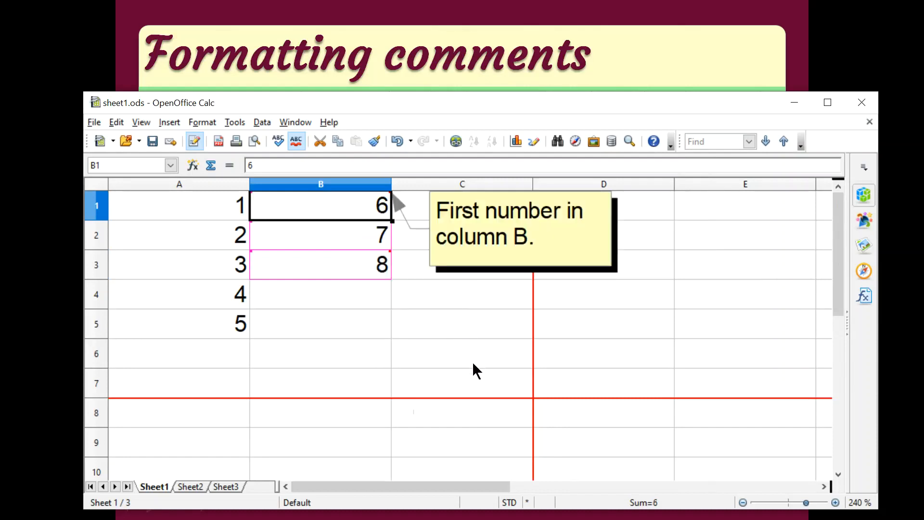
click(481, 212)
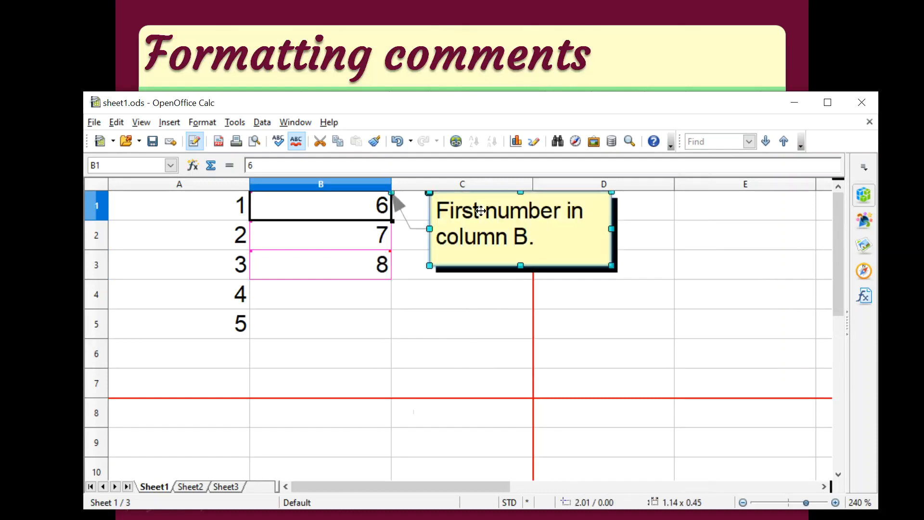
click(481, 212)
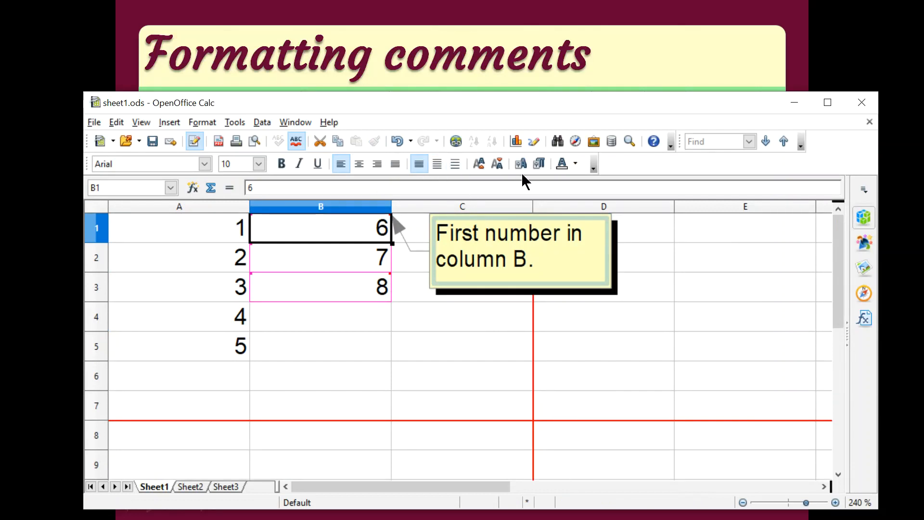
click(663, 302)
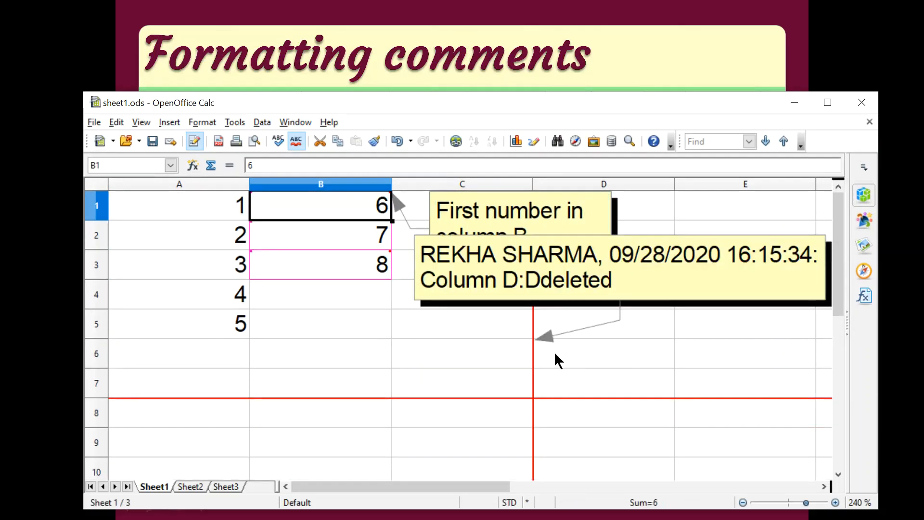
Colour the words "First number" dark red in the comment on cell B1.
double_click(497, 215)
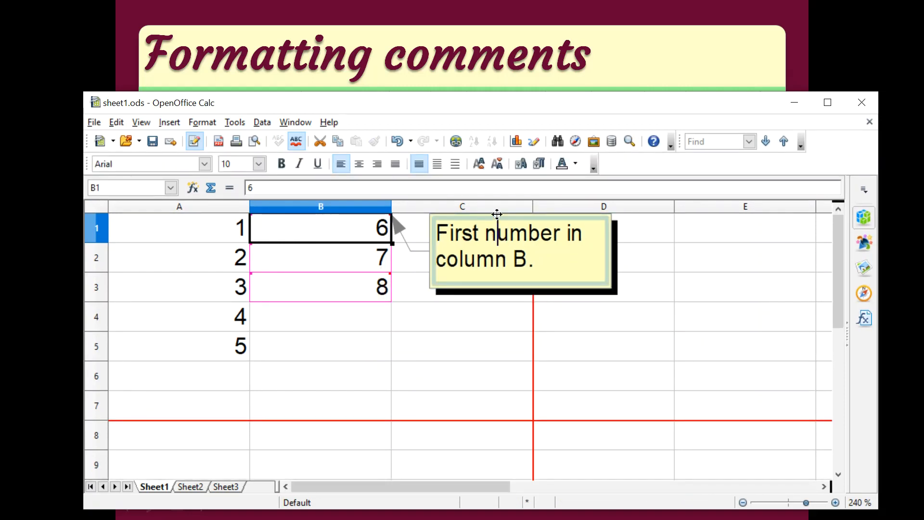
drag(436, 233, 558, 240)
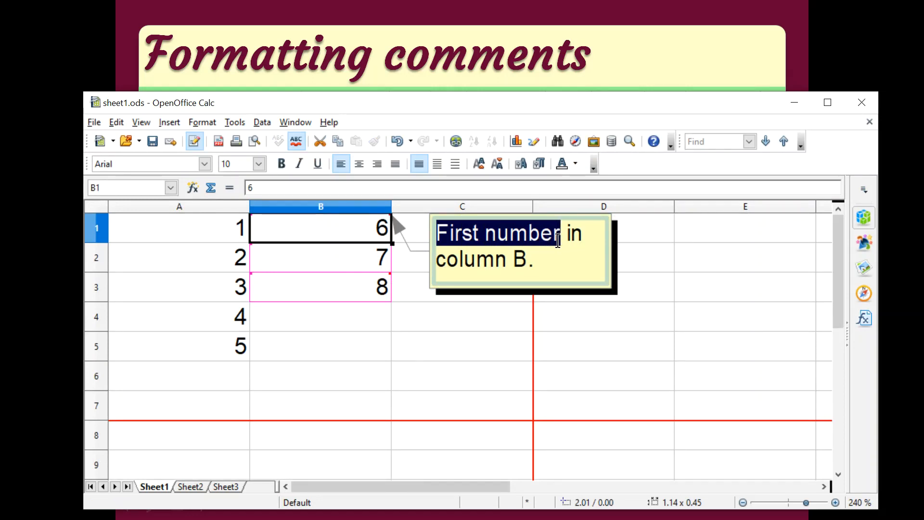
click(577, 165)
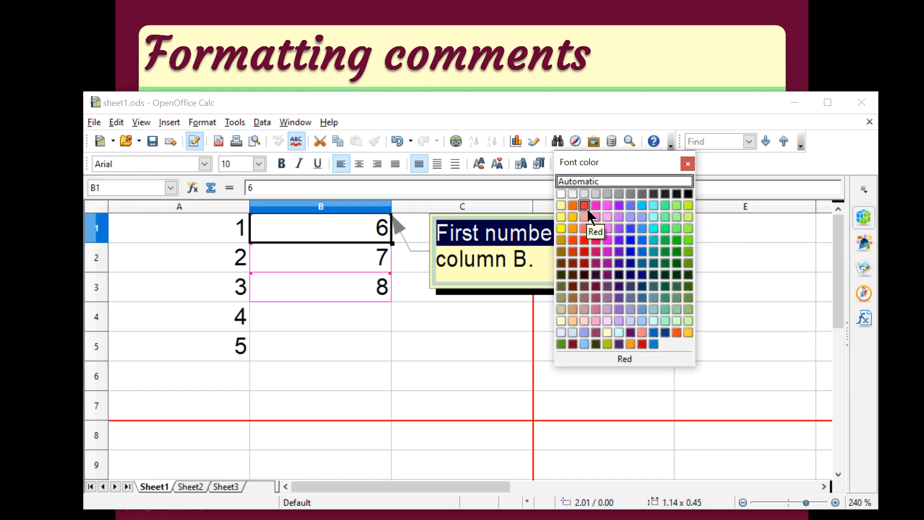
click(586, 263)
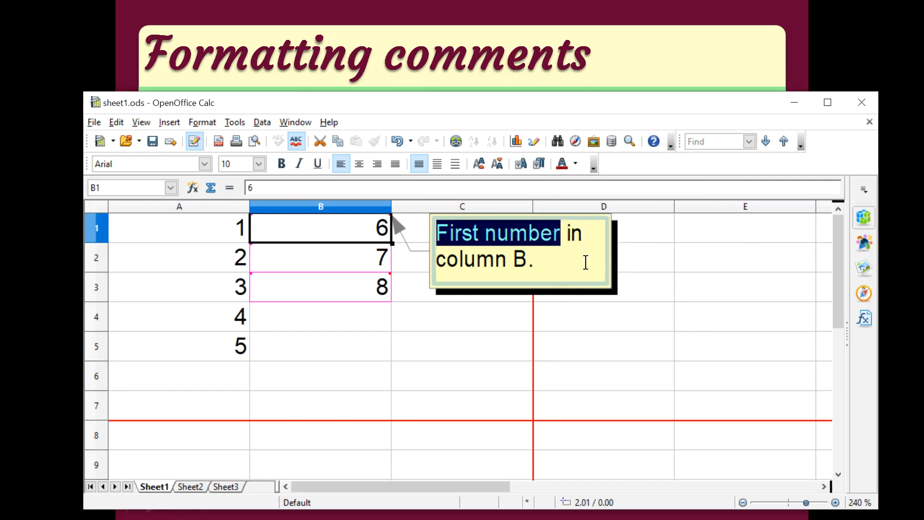
Make the selected words "First number" bold and underlined at font size 14, and finish editing the comment.
click(283, 166)
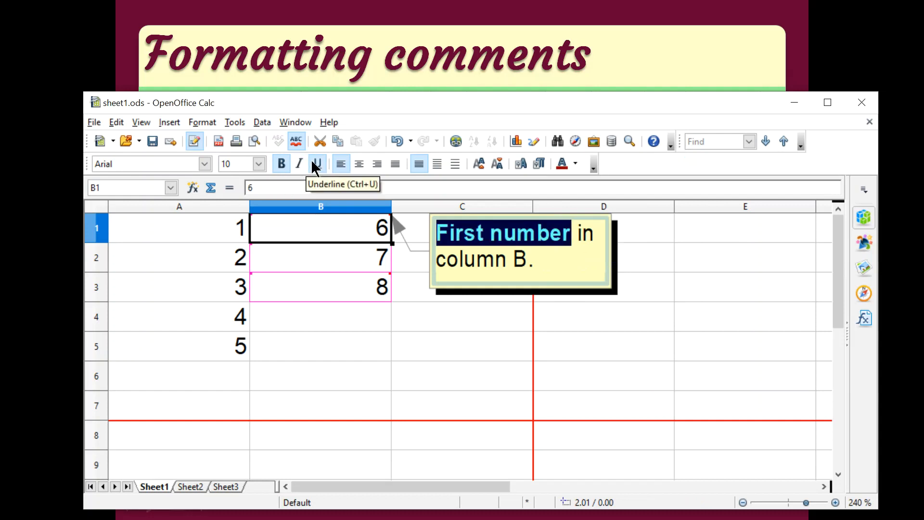
click(316, 164)
click(260, 164)
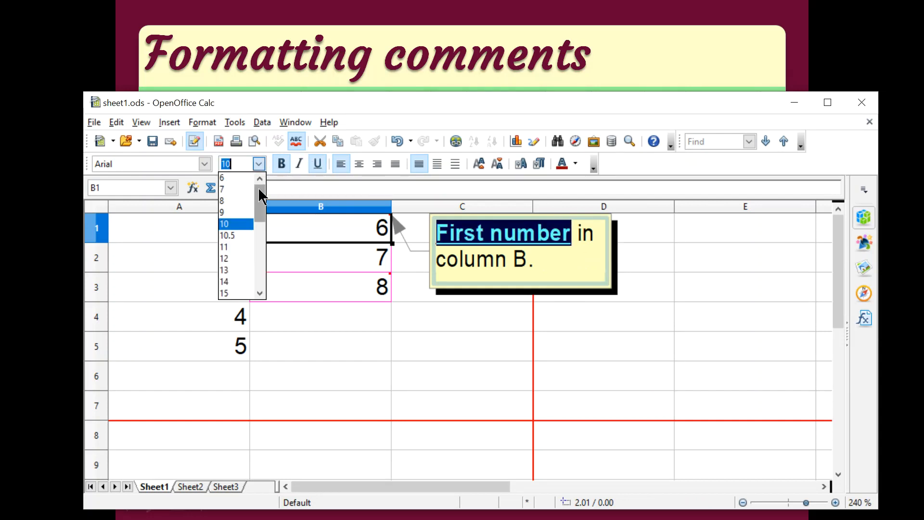
click(225, 282)
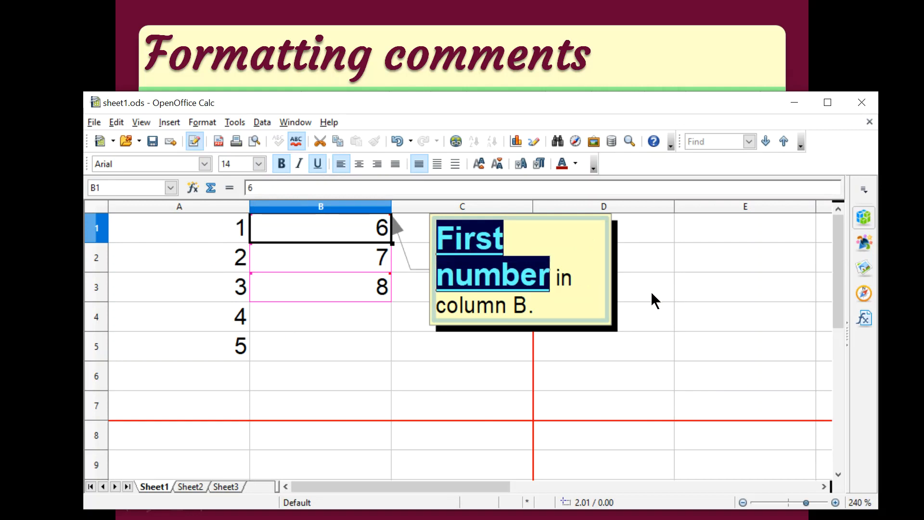
key(Escape)
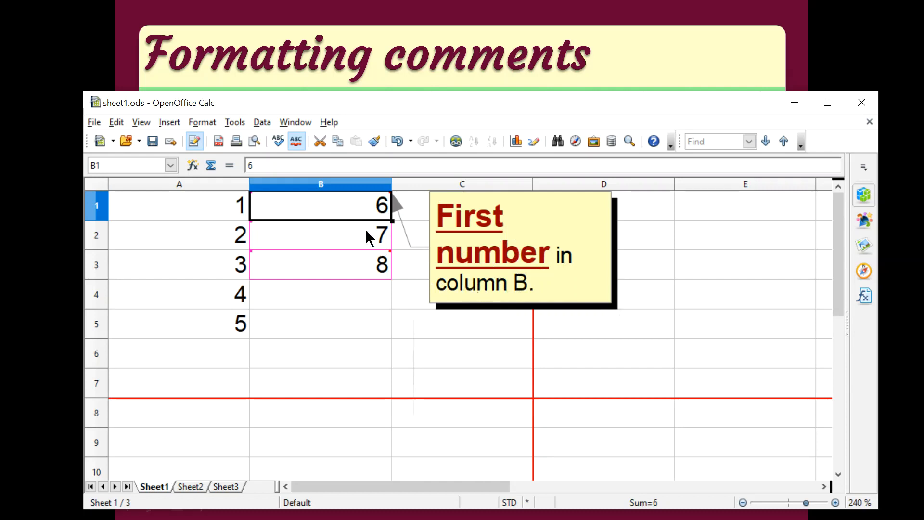
Hide the formatted comment on cell B1 and return to the slide show.
right_click(352, 206)
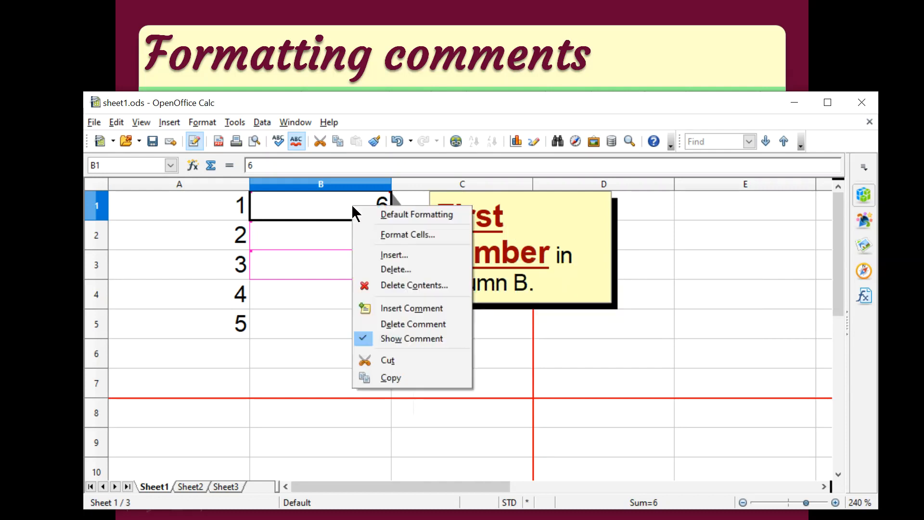
click(395, 339)
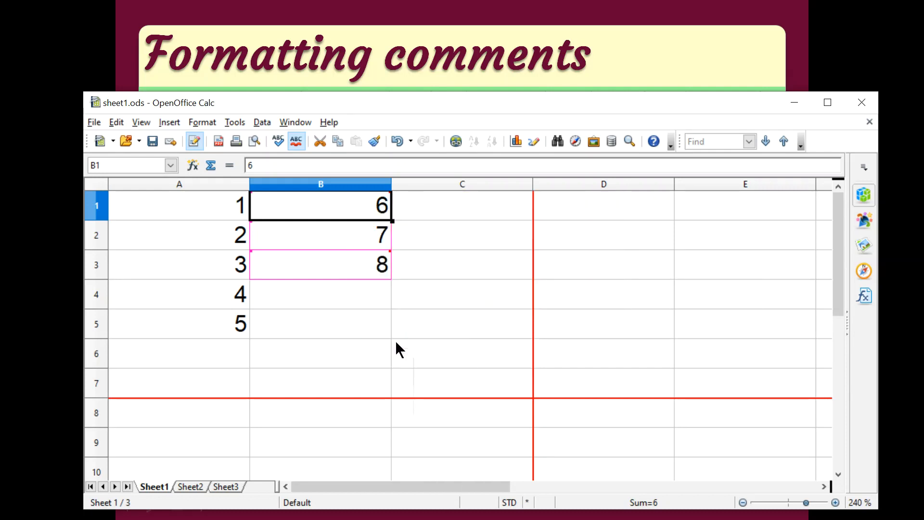
click(632, 59)
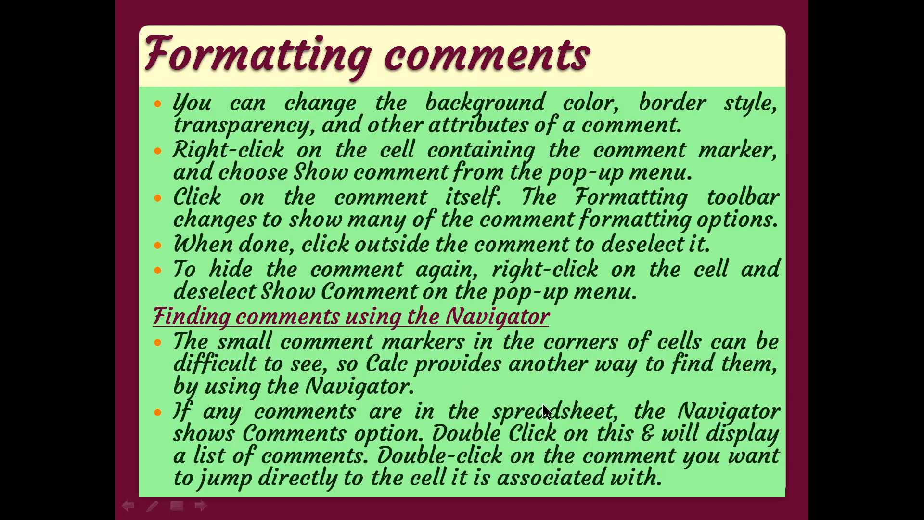
Switch to sheet1.ods and list the spreadsheet's comments in the Navigator.
key(super)
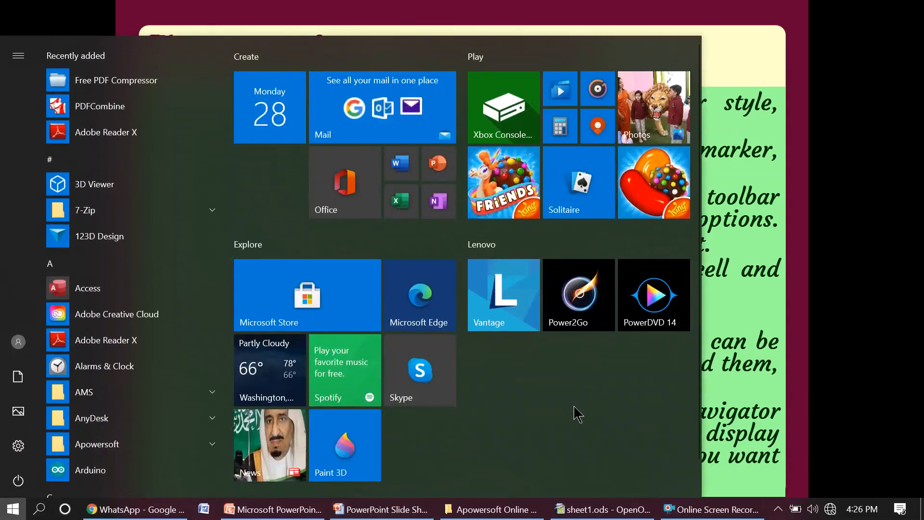
click(583, 506)
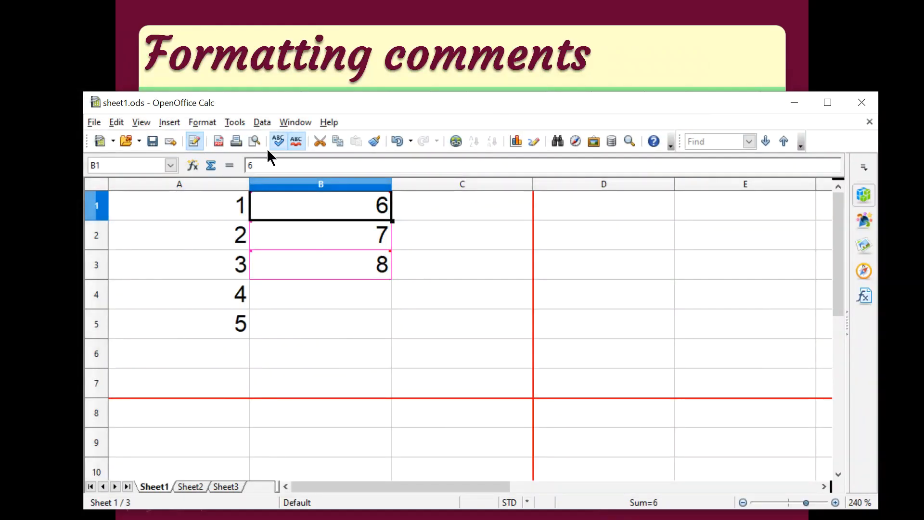
click(575, 142)
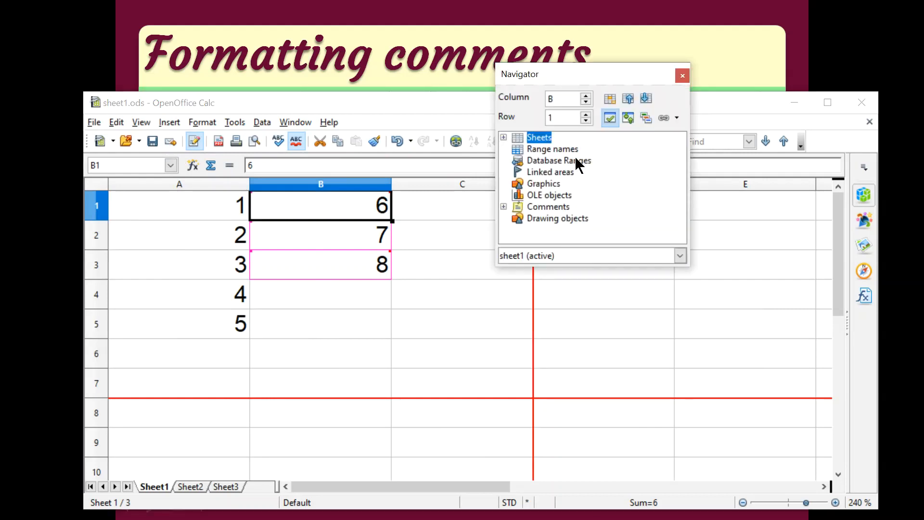
click(544, 208)
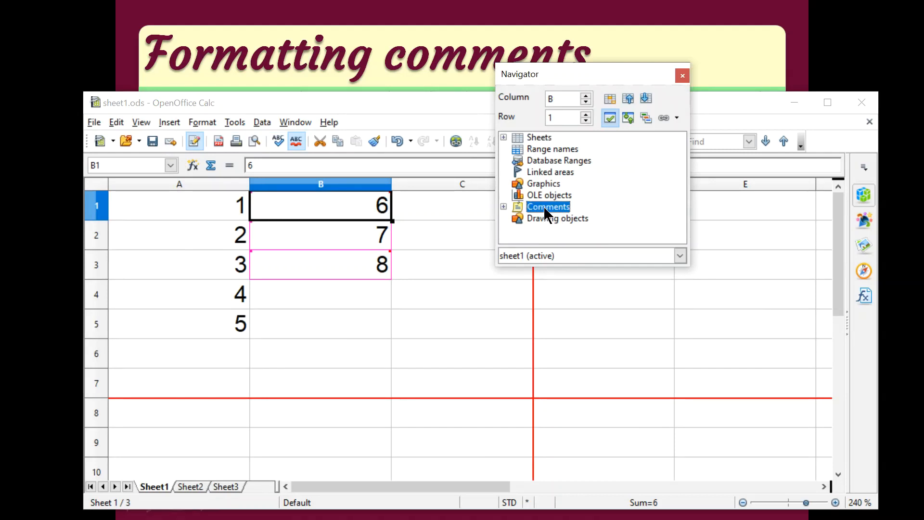
click(503, 206)
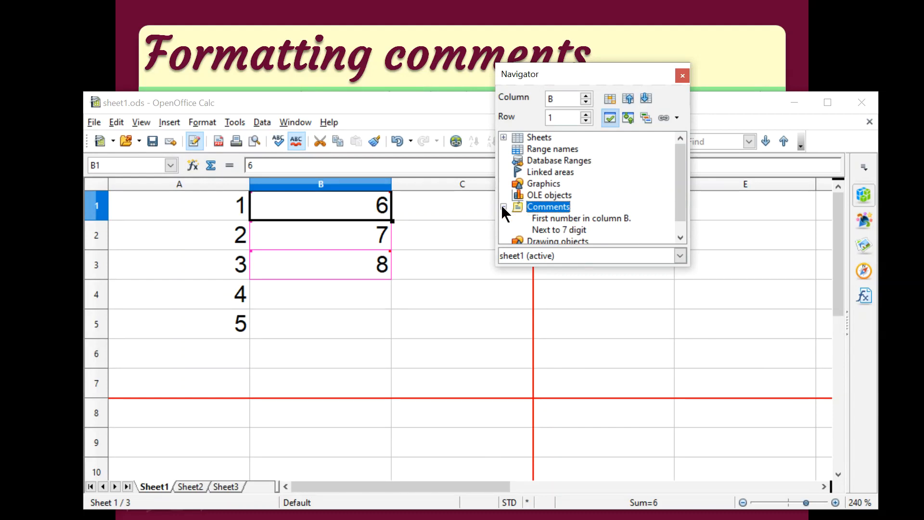
scroll(596, 193, down, 1)
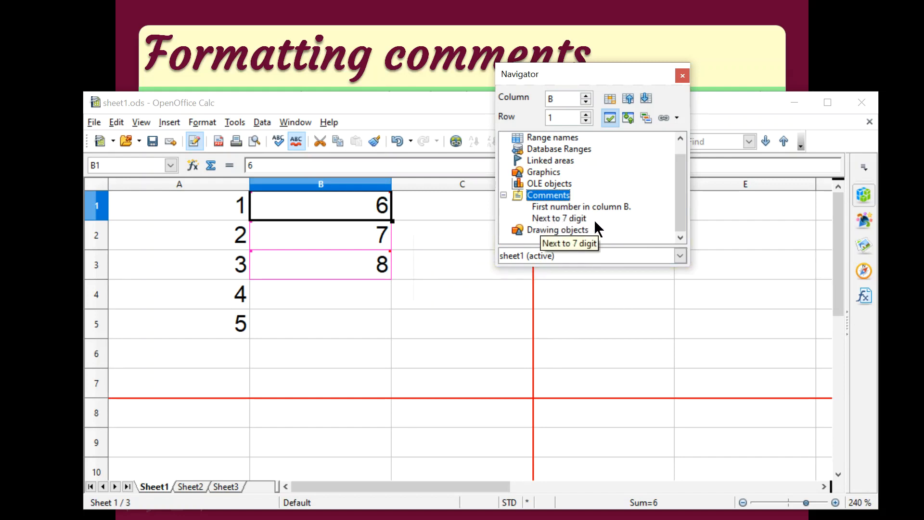
Jump from the Navigator to the cell of the comment "Next to 7 digit", and to that of "First number in column B.".
double_click(565, 218)
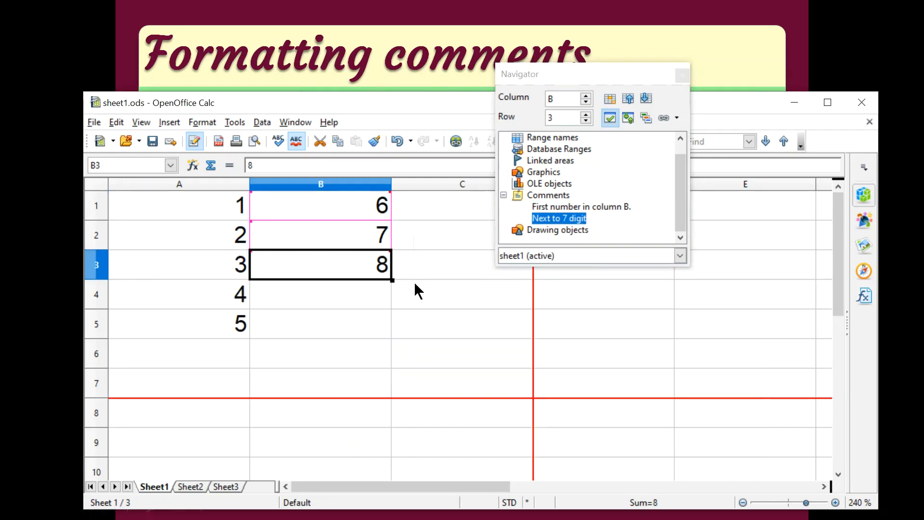
double_click(565, 207)
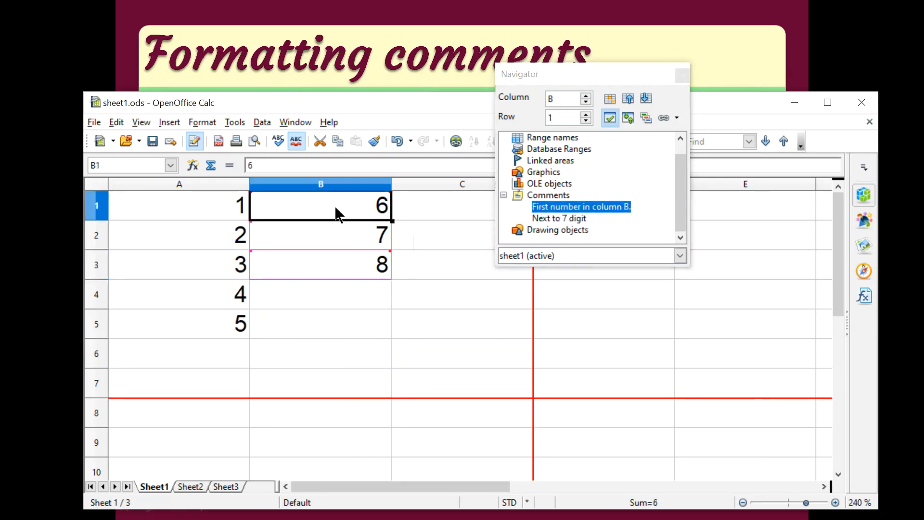
mouse_move(335, 211)
Close the Navigator and advance the slide show to the Reviewing changes slide.
click(682, 76)
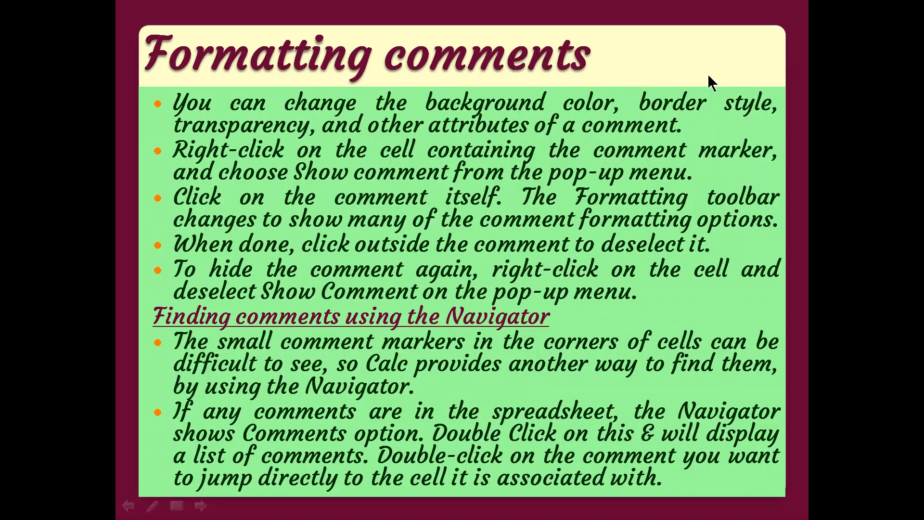
click(674, 263)
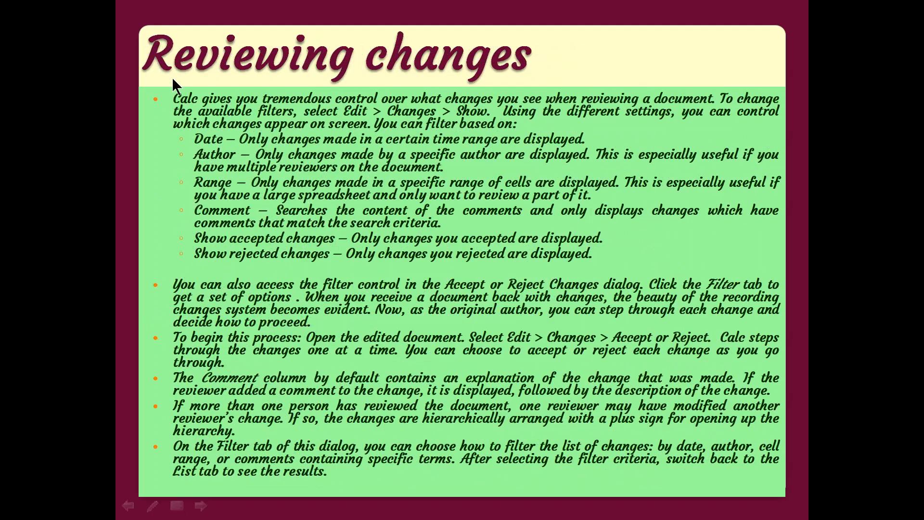